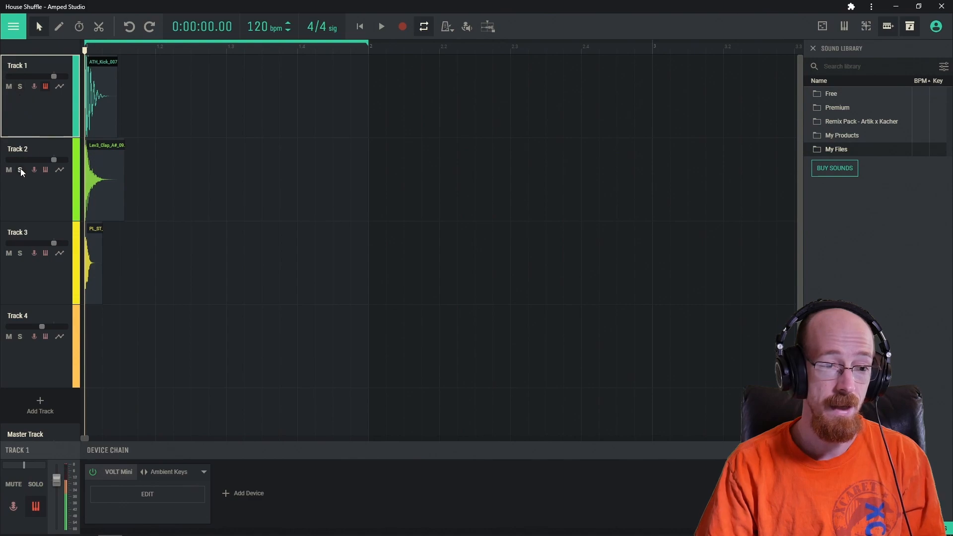
# Audition the clap and Track 3 samples, soloing each briefly and then turning the solo off.
pyautogui.press('space')
pyautogui.press('space')
pyautogui.click(20, 169)
pyautogui.click(20, 253)
pyautogui.press('space')
pyautogui.press('space')
pyautogui.click(19, 253)
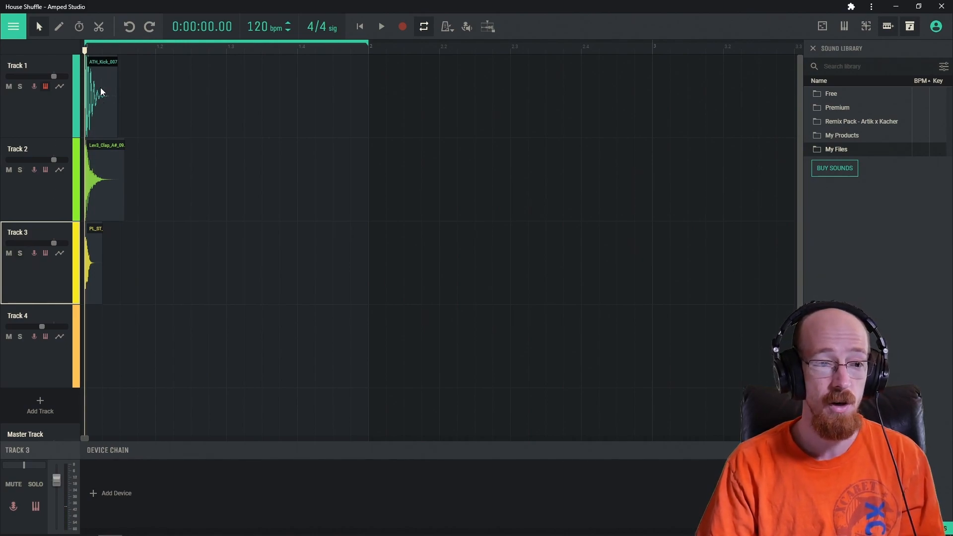
# Copy the ATH_Kick_007 kick onto beats 2, 3 and 4 of Track 1, solo it, and play it back.
pyautogui.moveTo(97, 96); pyautogui.dragTo(308, 99)
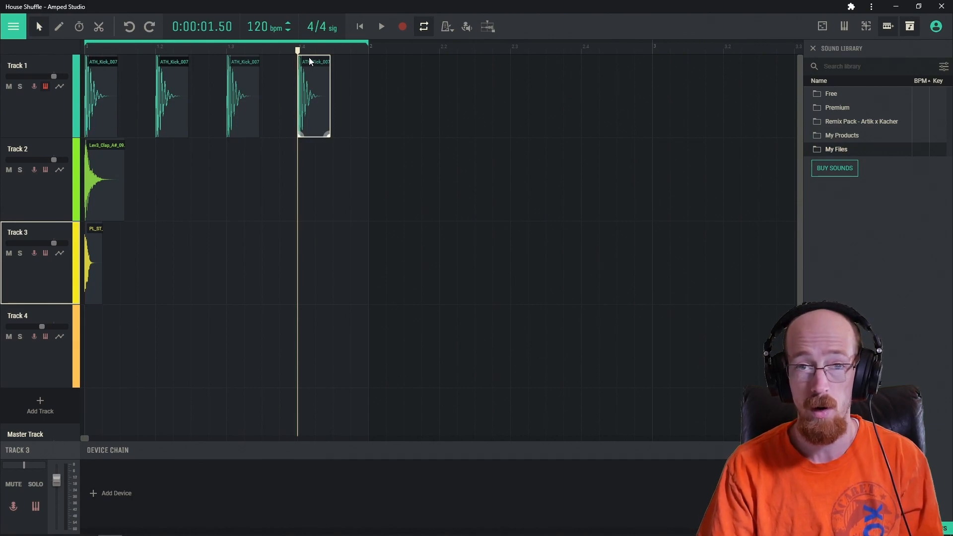
pyautogui.moveTo(108, 50); pyautogui.dragTo(74, 52)
pyautogui.click(21, 85)
pyautogui.press('space')
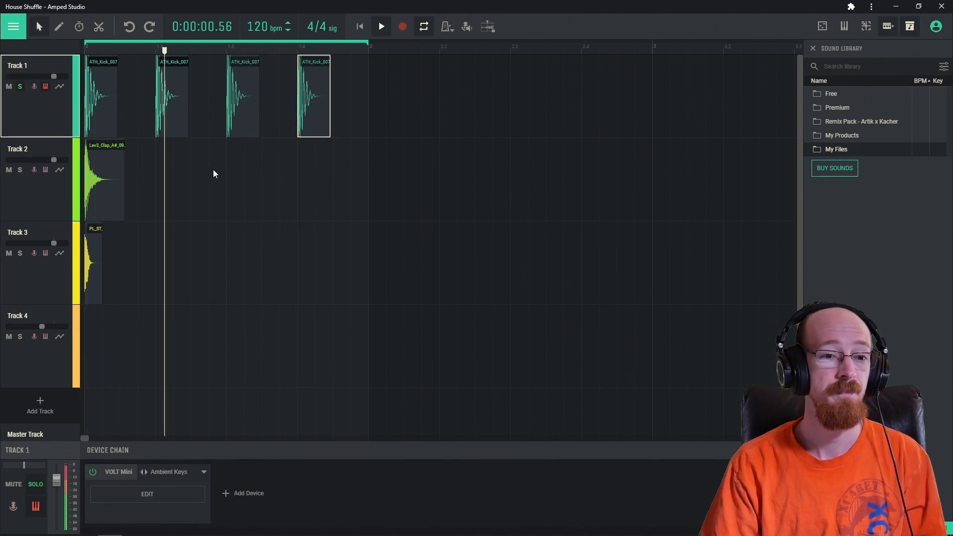
pyautogui.press('space')
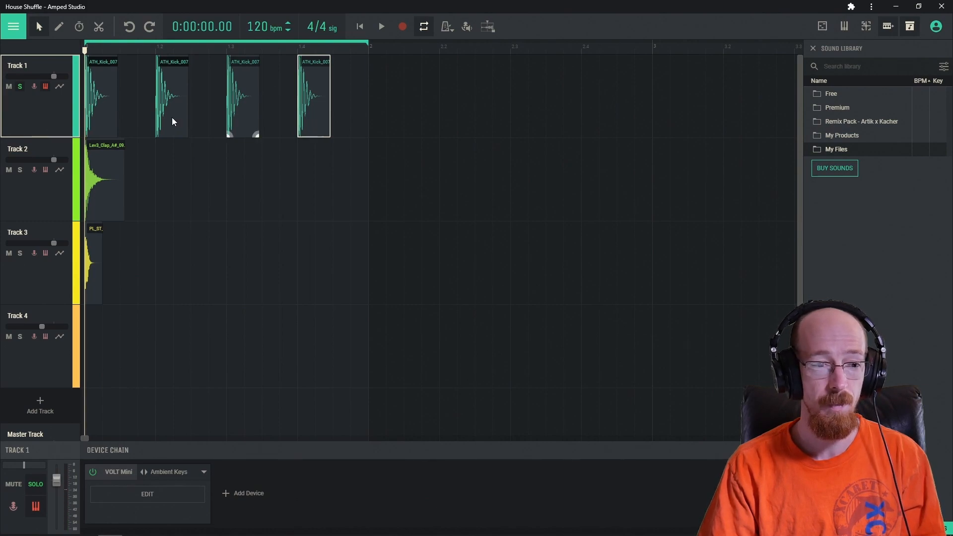
pyautogui.moveTo(105, 101); pyautogui.dragTo(136, 100)
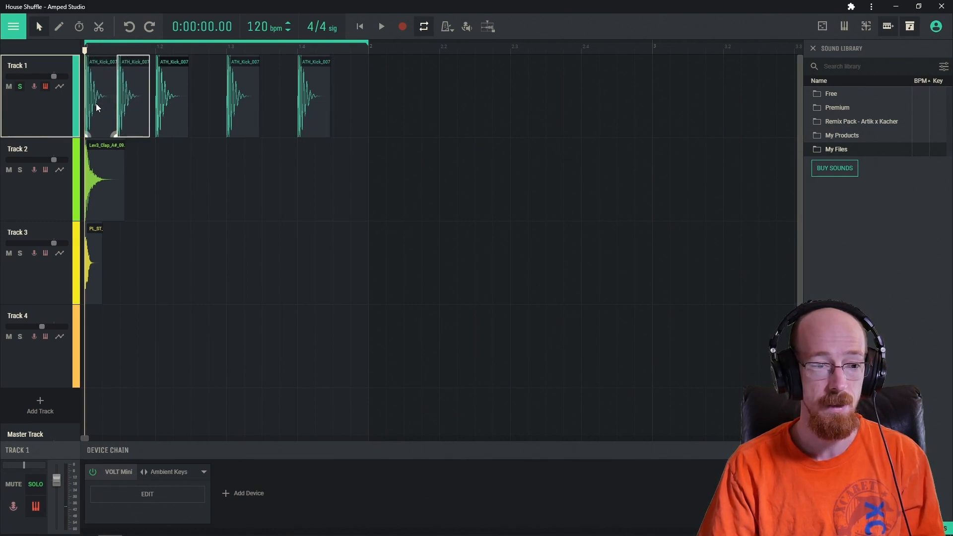
pyautogui.press('Delete')
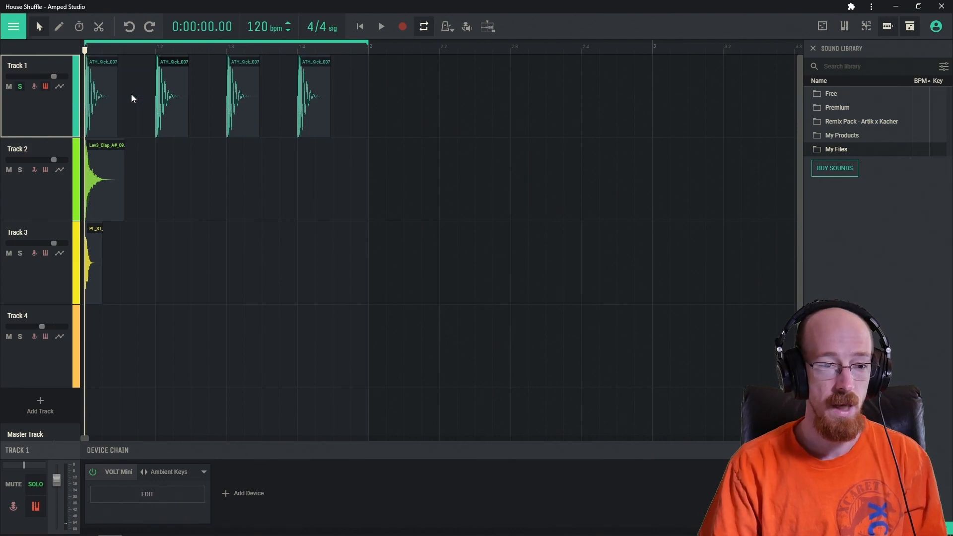
pyautogui.press('space')
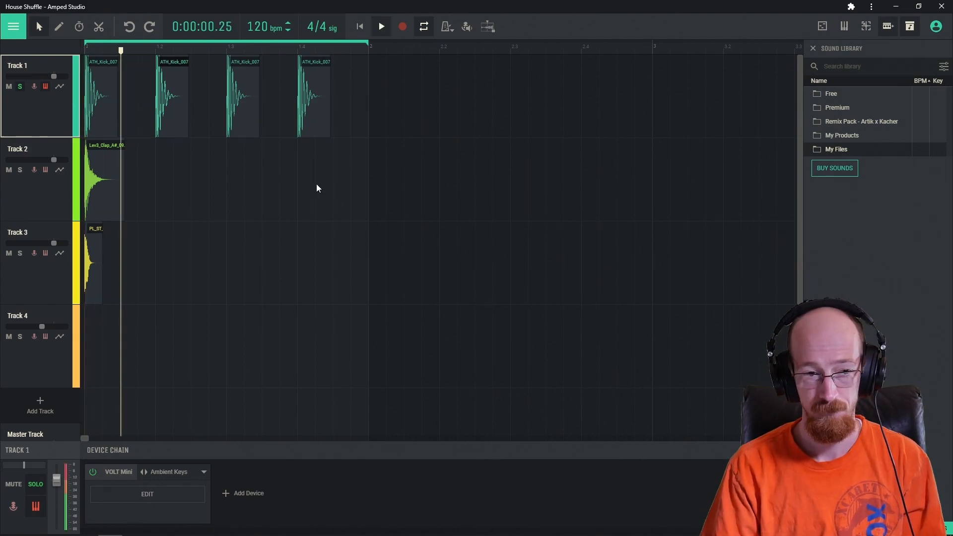
pyautogui.press('space')
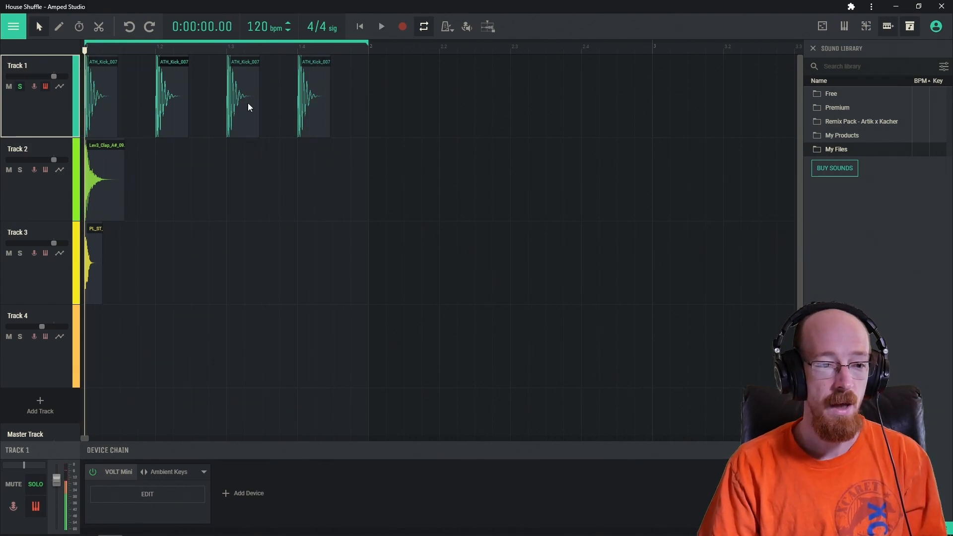
# Unsolo Track 1, move Lev3_Clap to beat 2, copy it to beat 4, and play the groove.
pyautogui.click(20, 86)
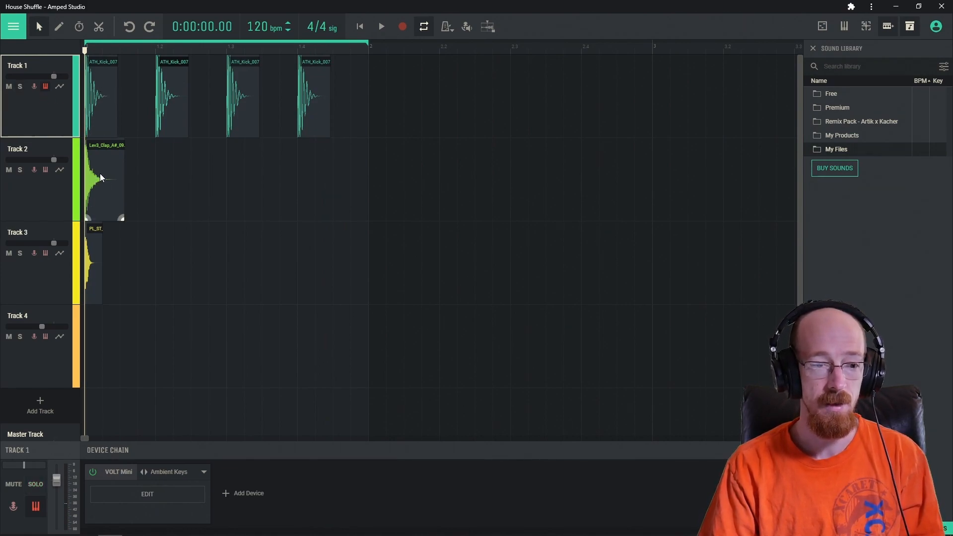
pyautogui.moveTo(100, 178); pyautogui.dragTo(172, 178)
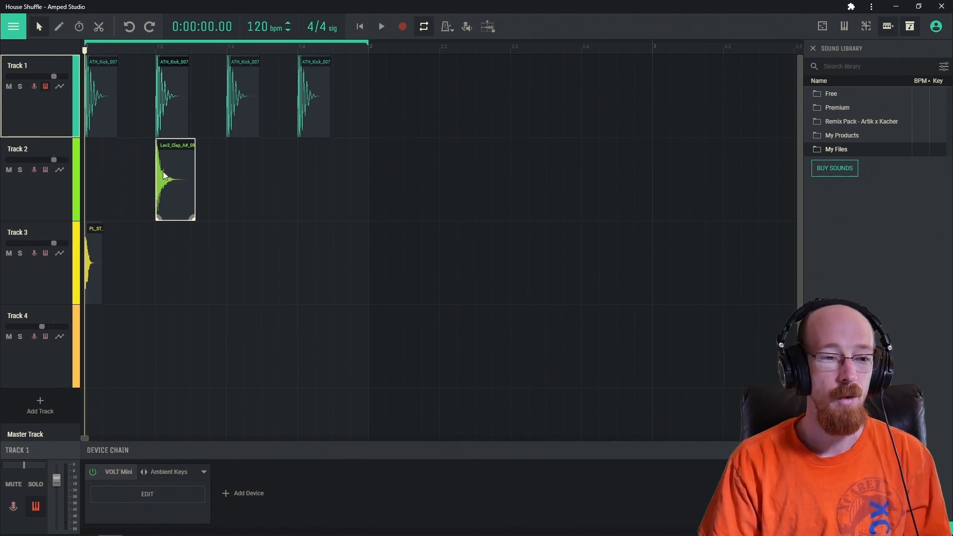
pyautogui.keyDown('ctrl'); pyautogui.moveTo(169, 174); pyautogui.dragTo(312, 170); pyautogui.keyUp('ctrl')
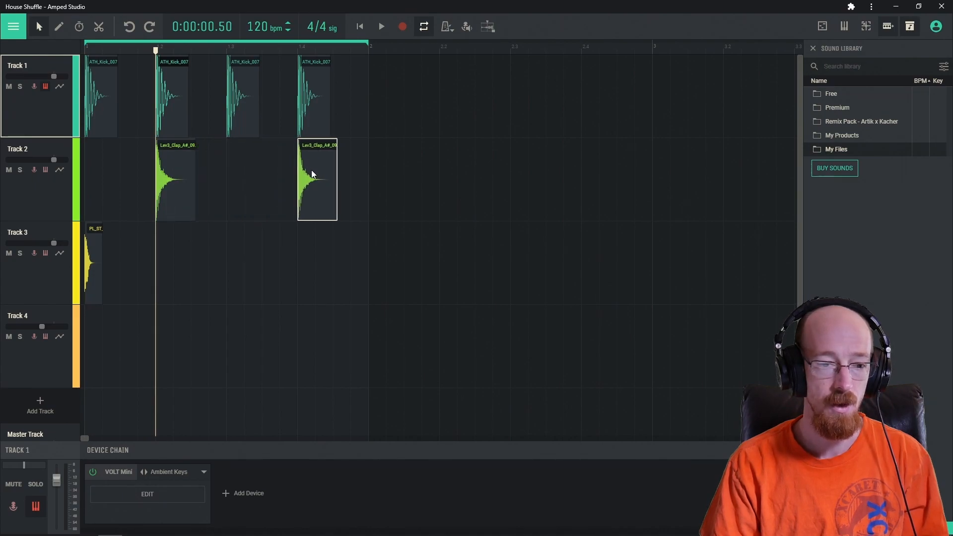
pyautogui.press('space')
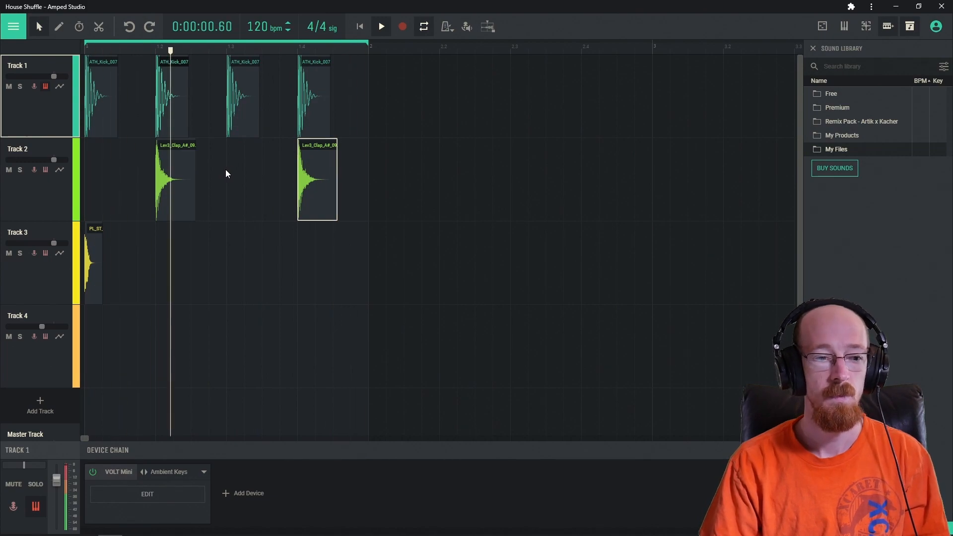
pyautogui.press('space')
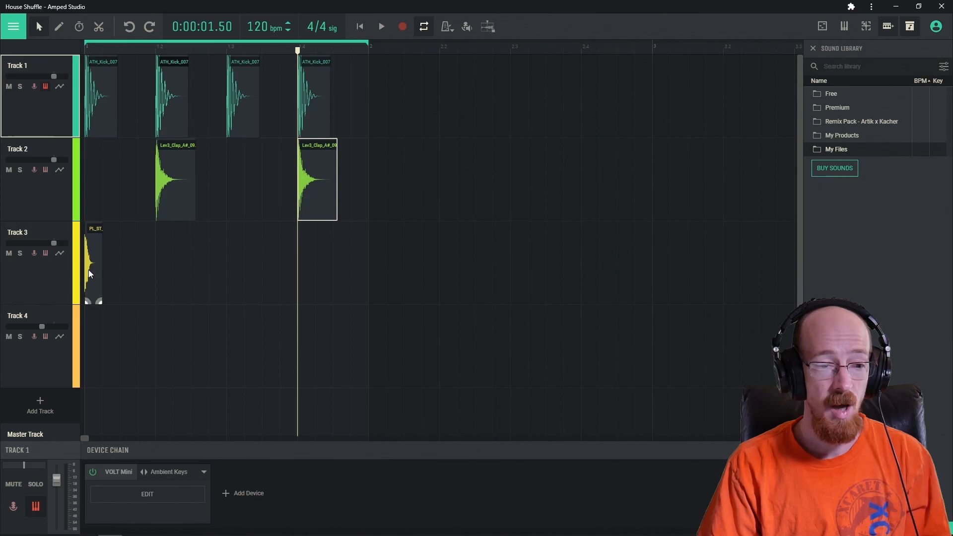
pyautogui.moveTo(98, 300)
pyautogui.mouseDown()
pyautogui.moveTo(156, 301)
pyautogui.moveTo(98, 299)
pyautogui.mouseUp()
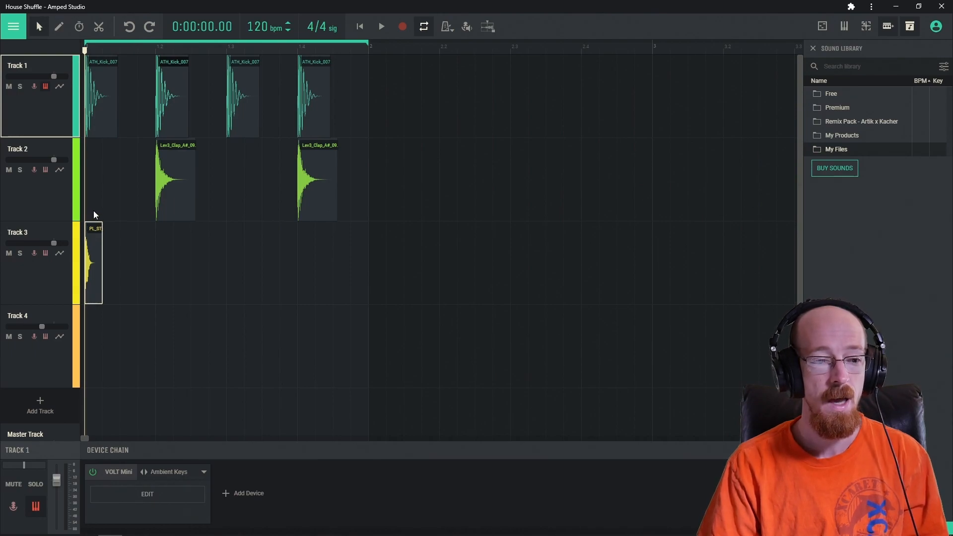
# Copy the PL_ST hi-hat onto every sixteenth of the bar on Track 3 and preview the loop.
pyautogui.moveTo(90, 273); pyautogui.dragTo(304, 285)
pyautogui.moveTo(158, 49); pyautogui.dragTo(79, 48)
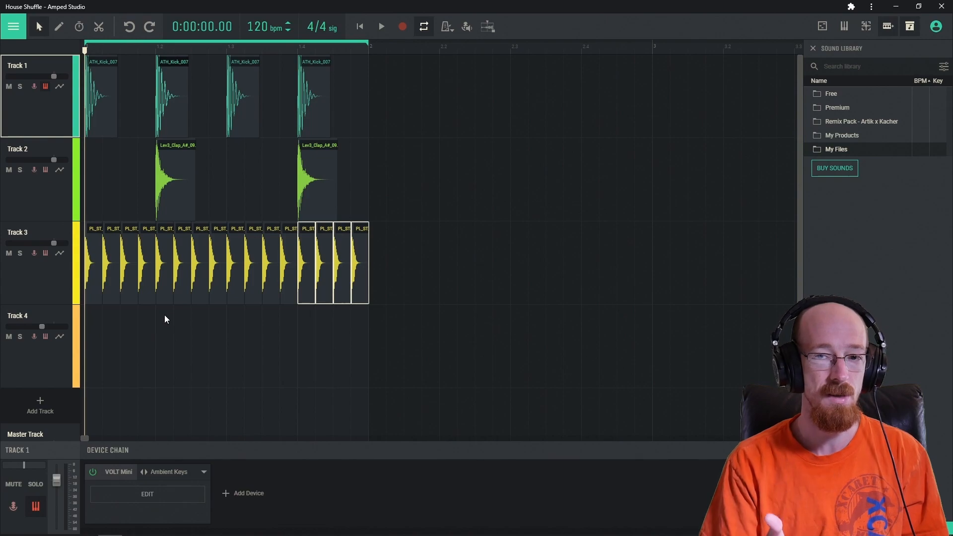
pyautogui.press('space')
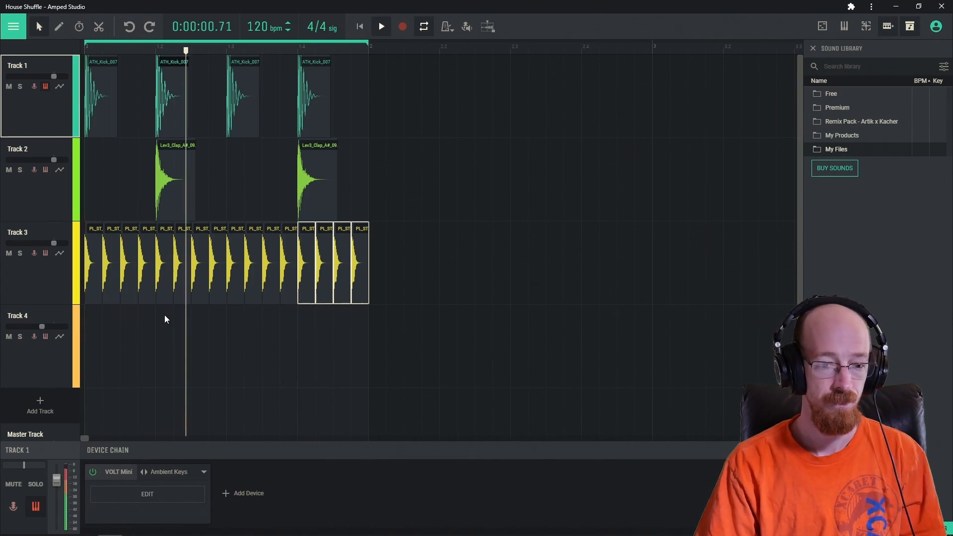
pyautogui.press('space')
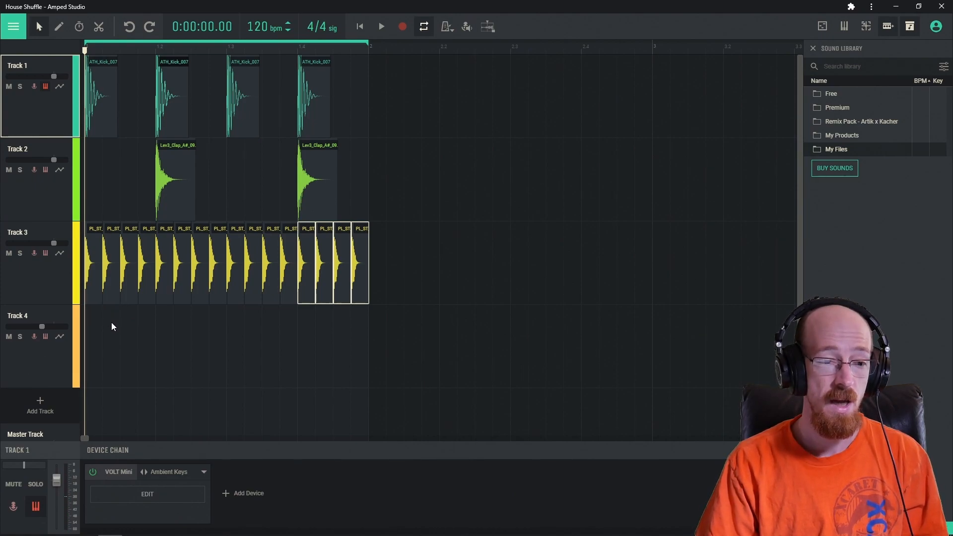
# Select the eight alternate hi-hat hits on Track 3, starting with the second.
pyautogui.click(112, 288)
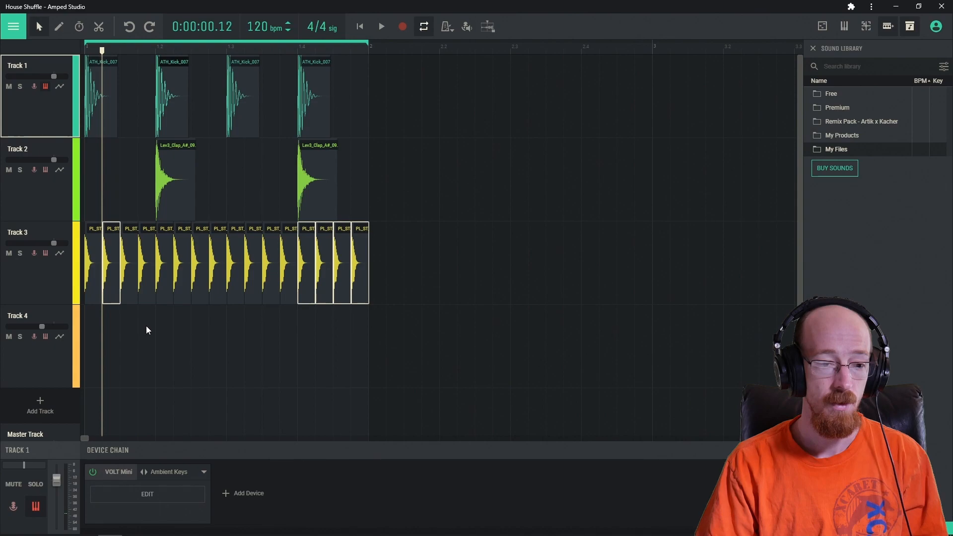
pyautogui.keyDown('shift'); pyautogui.click(147, 304); pyautogui.keyUp('shift')
pyautogui.keyDown('shift'); pyautogui.click(185, 296); pyautogui.keyUp('shift')
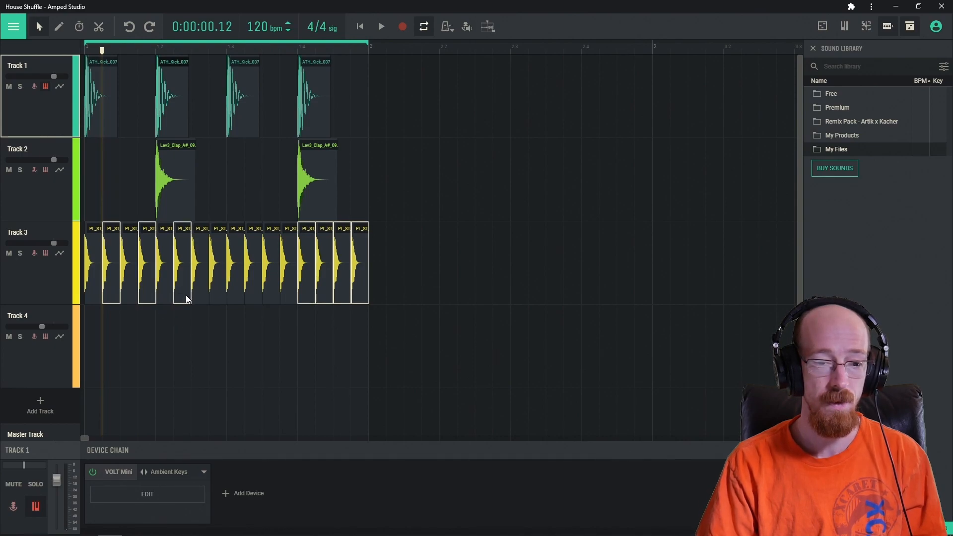
pyautogui.click(297, 403)
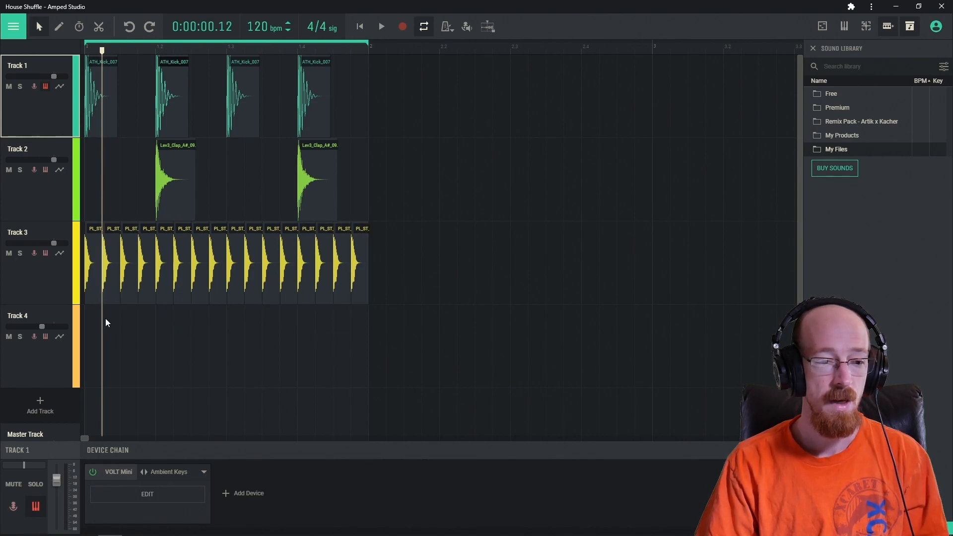
pyautogui.click(111, 293)
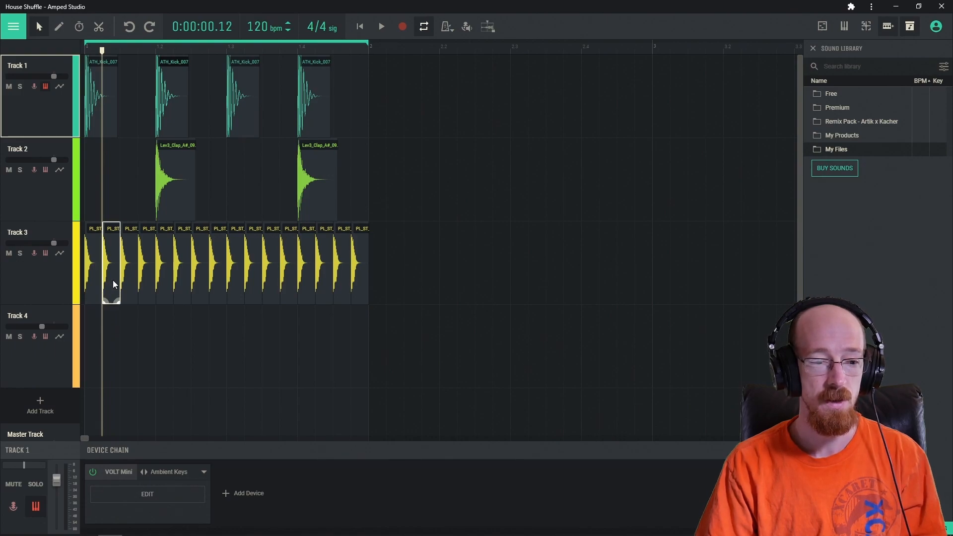
pyautogui.keyDown('shift'); pyautogui.click(148, 296); pyautogui.keyUp('shift')
pyautogui.keyDown('shift'); pyautogui.click(182, 297); pyautogui.keyUp('shift')
pyautogui.keyDown('shift'); pyautogui.click(219, 298); pyautogui.keyUp('shift')
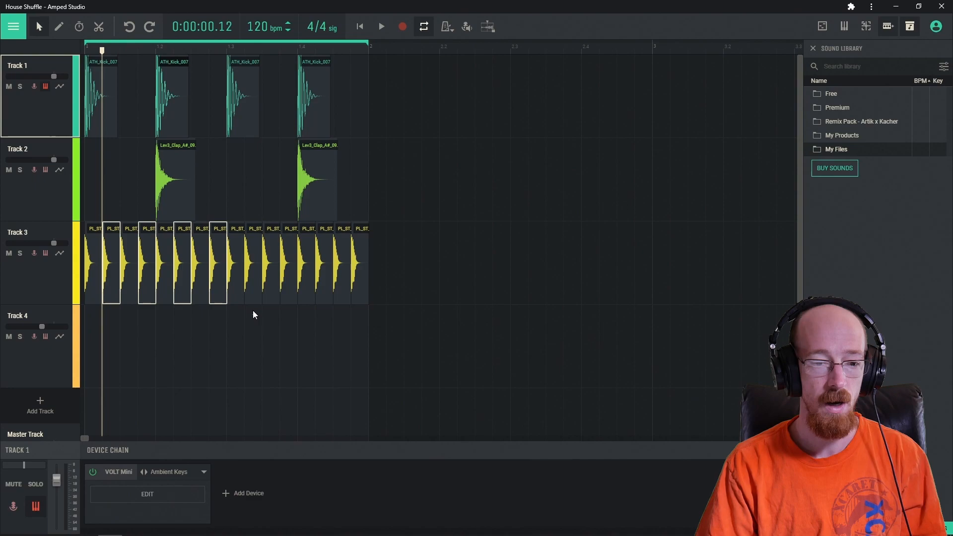
pyautogui.keyDown('shift'); pyautogui.click(253, 298); pyautogui.keyUp('shift')
pyautogui.keyDown('shift'); pyautogui.click(291, 296); pyautogui.keyUp('shift')
pyautogui.keyDown('shift'); pyautogui.click(326, 299); pyautogui.keyUp('shift')
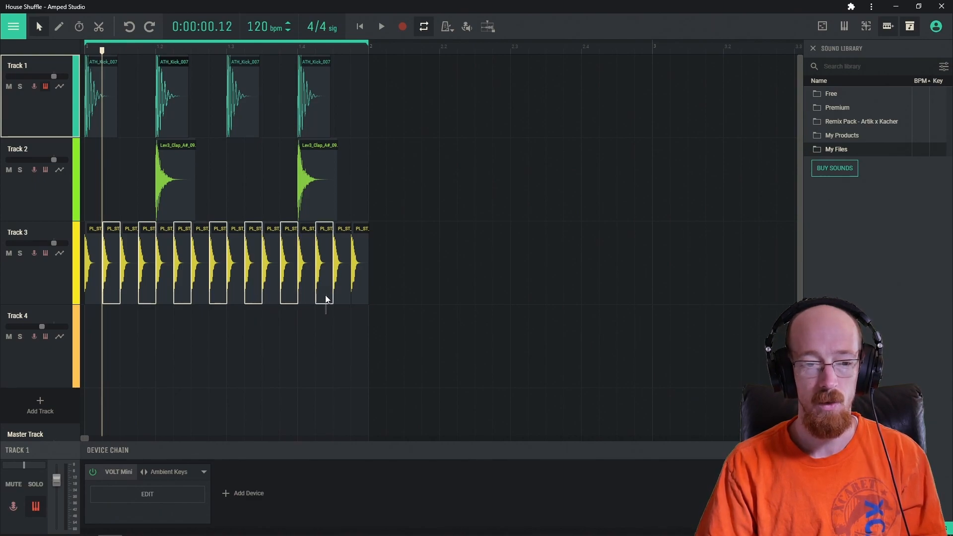
pyautogui.keyDown('shift'); pyautogui.click(361, 294); pyautogui.keyUp('shift')
# Move the selected hi-hats onto Track 4, nudge them slightly late, and audition the shuffle.
pyautogui.moveTo(361, 294); pyautogui.dragTo(358, 323)
pyautogui.moveTo(109, 356); pyautogui.dragTo(117, 358)
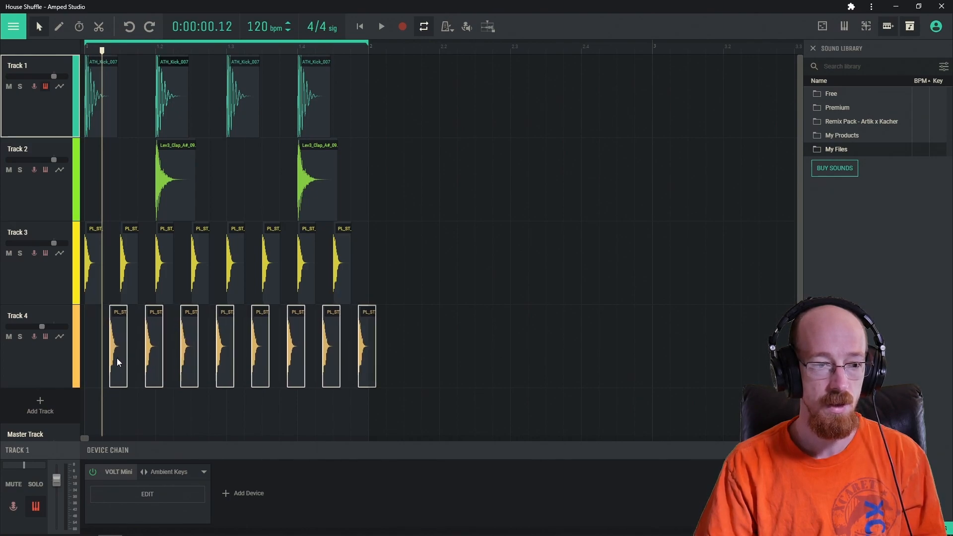
pyautogui.moveTo(101, 51); pyautogui.dragTo(61, 130)
pyautogui.press('space')
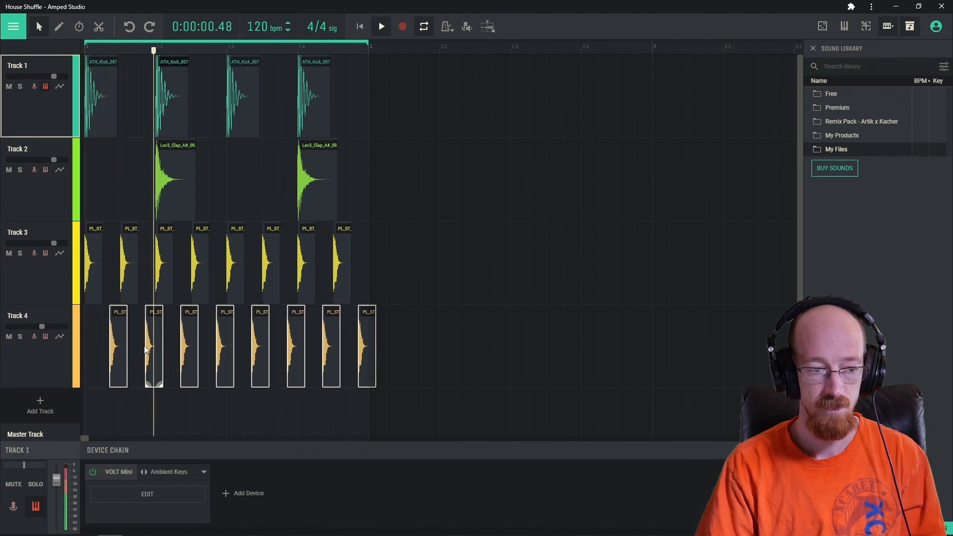
pyautogui.moveTo(119, 357); pyautogui.dragTo(120, 353)
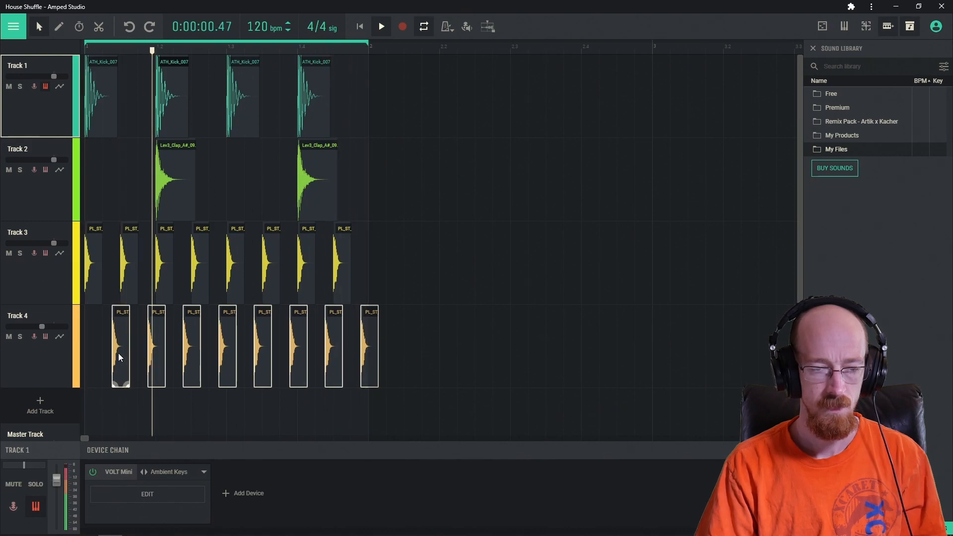
pyautogui.press('space')
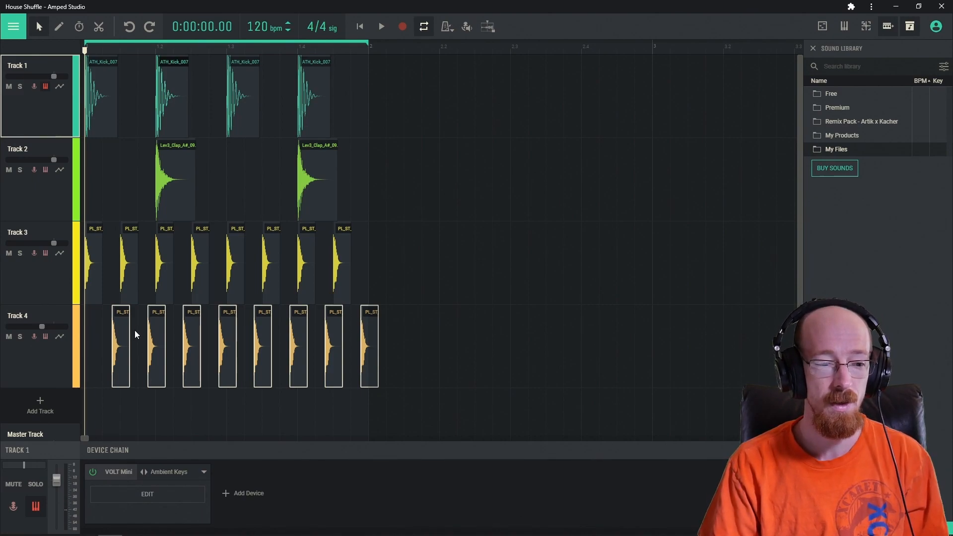
# Turn Track 4's volume down to about -11 dB and play the loop.
pyautogui.click(74, 319)
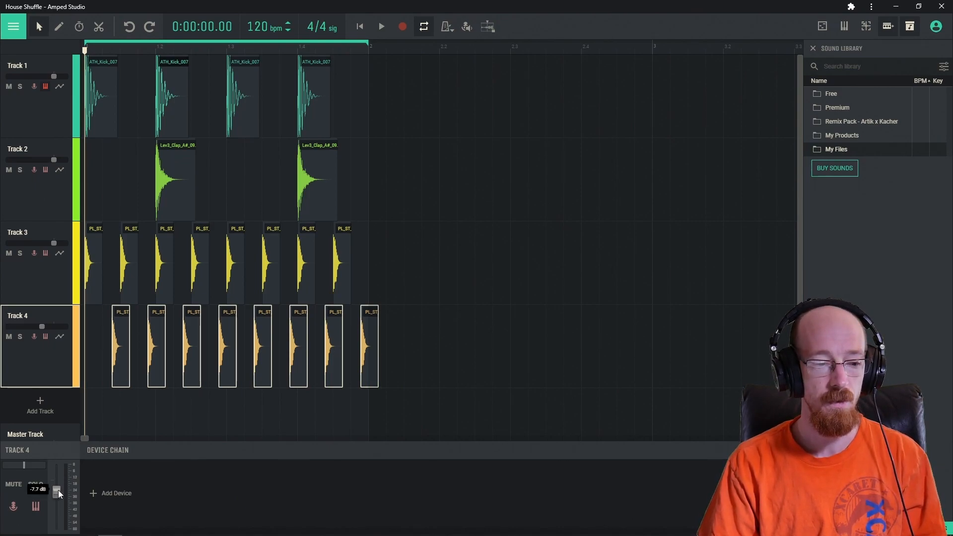
pyautogui.moveTo(57, 490); pyautogui.dragTo(57, 496)
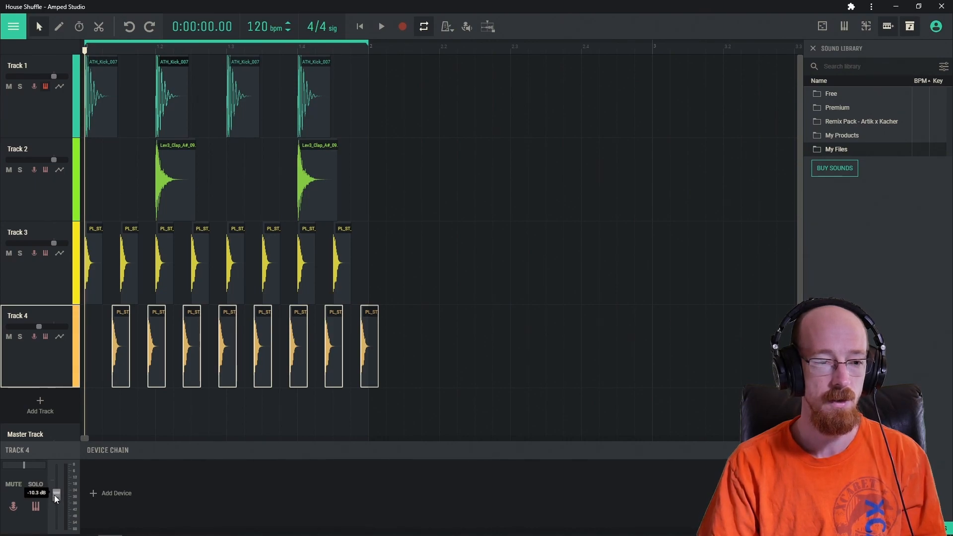
pyautogui.press('space')
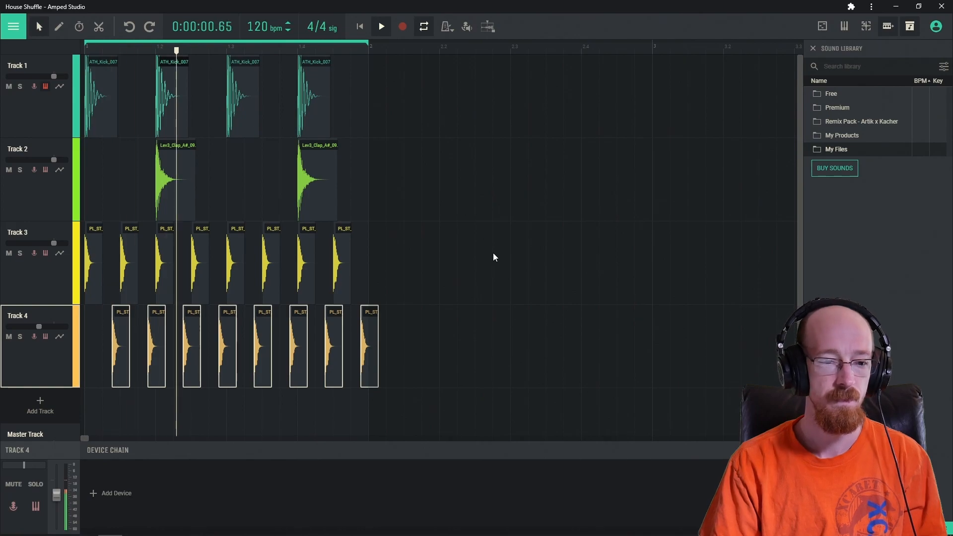
# Lower Track 3's volume slightly, to around -3 dB, checking the balance by ear.
pyautogui.click(56, 296)
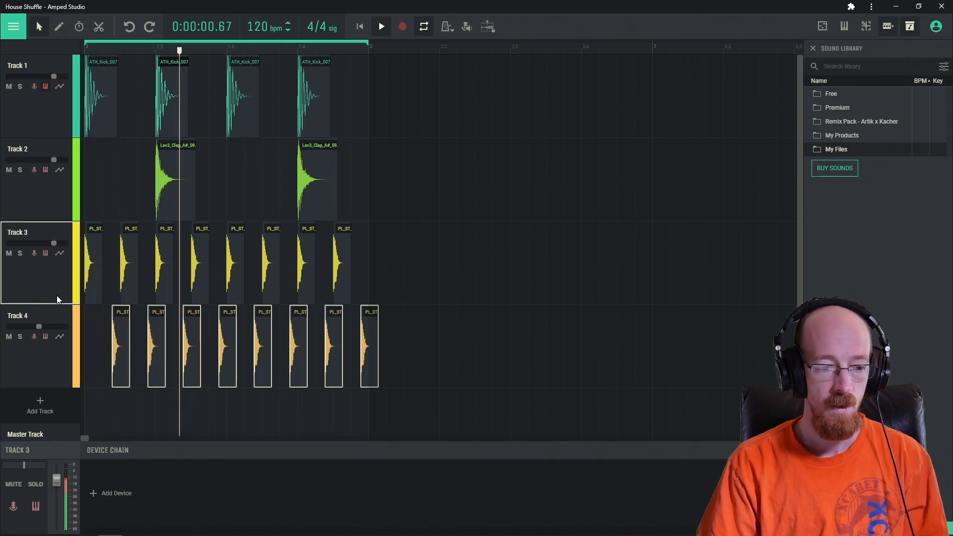
pyautogui.press('space')
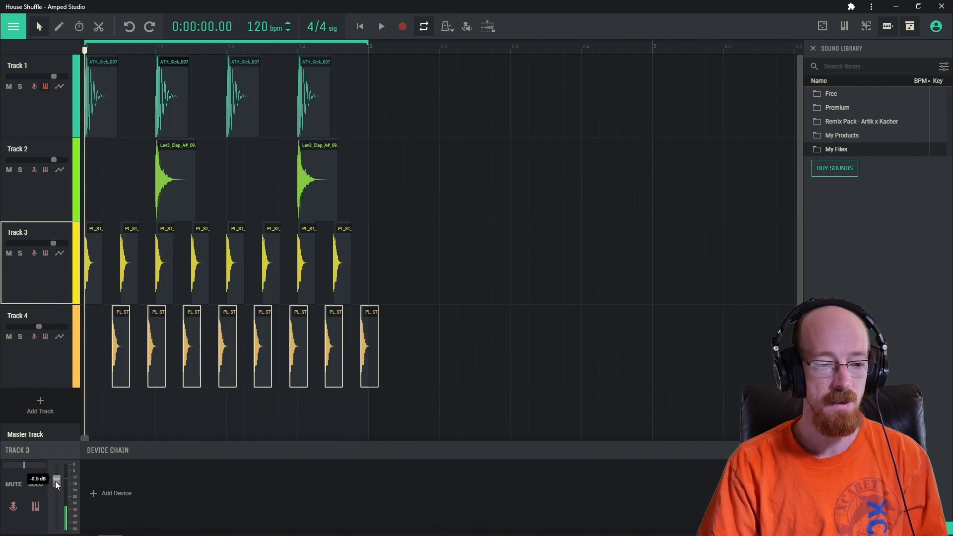
pyautogui.moveTo(57, 487); pyautogui.dragTo(57, 488)
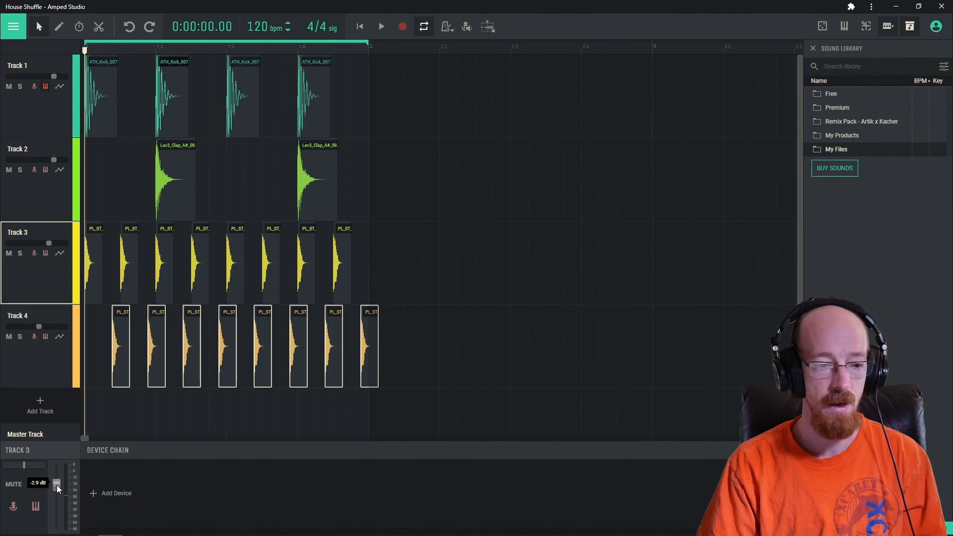
pyautogui.press('space')
pyautogui.moveTo(58, 486); pyautogui.dragTo(57, 485)
pyautogui.press('space')
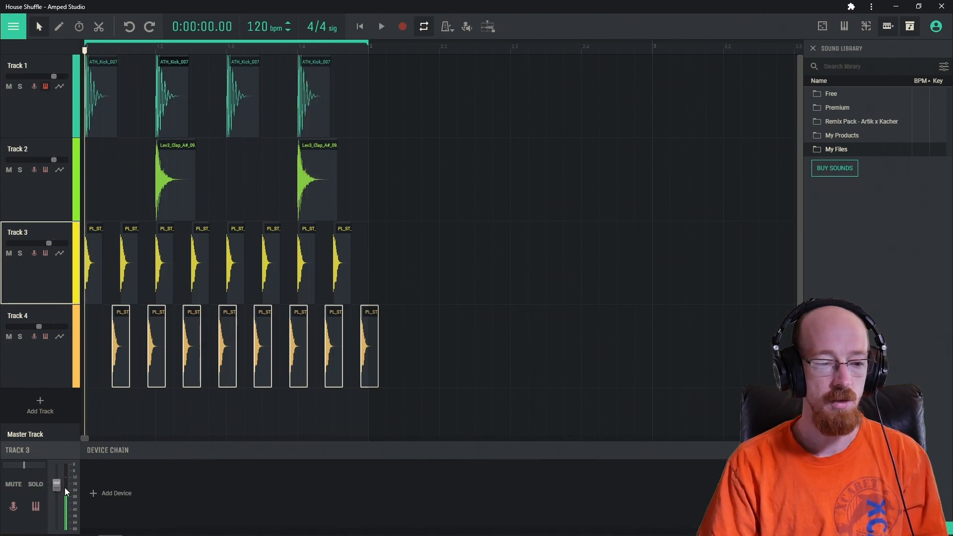
# Show Track 3's Volume automation lane and add points at -8.5, -11 and -5.3 dB, plus one at bar end.
pyautogui.click(59, 253)
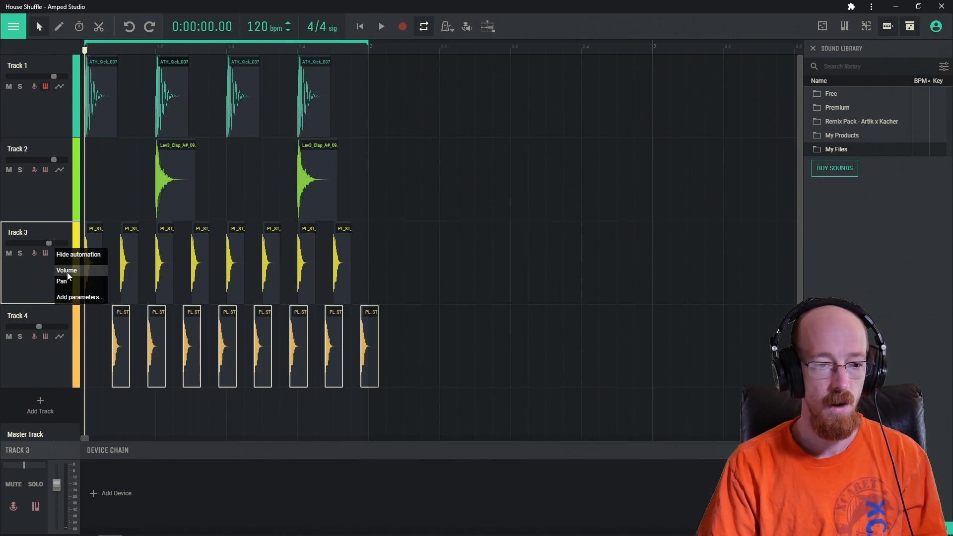
pyautogui.click(67, 272)
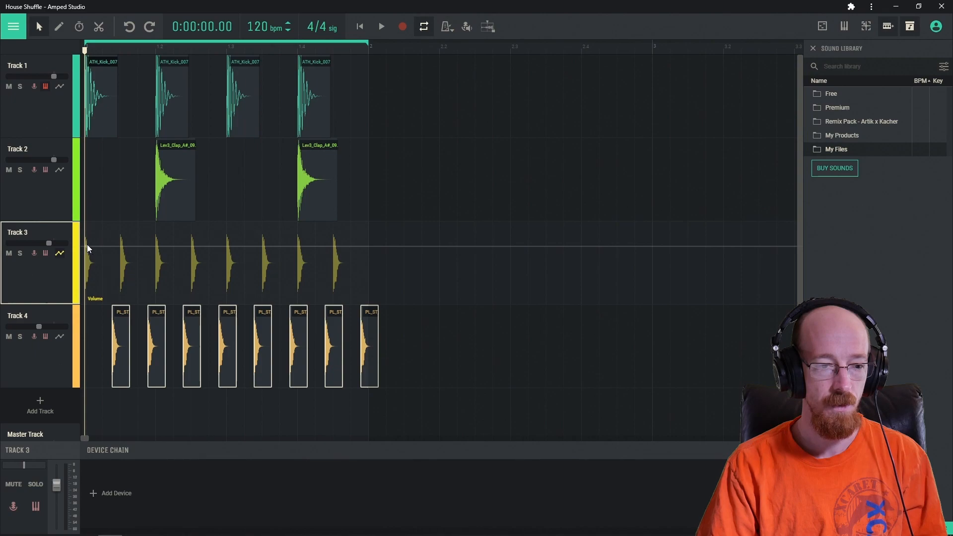
pyautogui.click(359, 245)
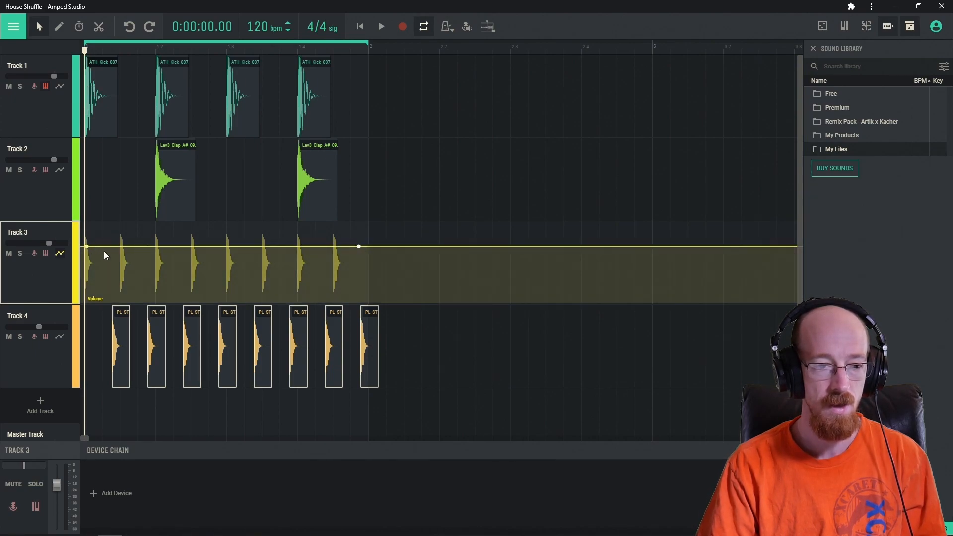
pyautogui.moveTo(121, 246); pyautogui.dragTo(121, 259)
pyautogui.moveTo(216, 253); pyautogui.dragTo(219, 263)
pyautogui.moveTo(290, 253); pyautogui.dragTo(290, 251)
# Play the automation, then raise the mid-bar point and the early point to -5.9 dB.
pyautogui.press('space')
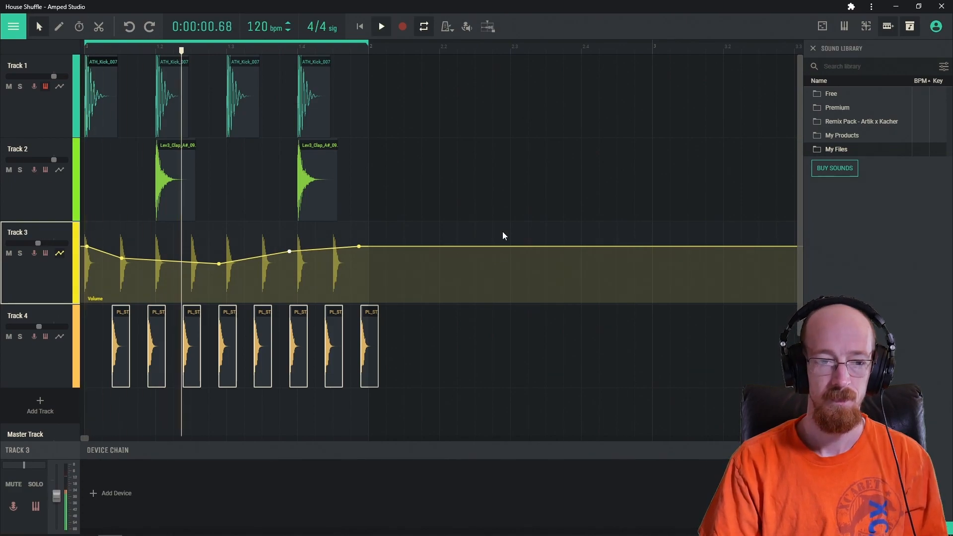
pyautogui.press('space')
pyautogui.moveTo(219, 263)
pyautogui.moveTo(219, 262); pyautogui.dragTo(217, 256)
pyautogui.moveTo(122, 262)
pyautogui.moveTo(122, 262); pyautogui.dragTo(122, 259)
pyautogui.moveTo(217, 259)
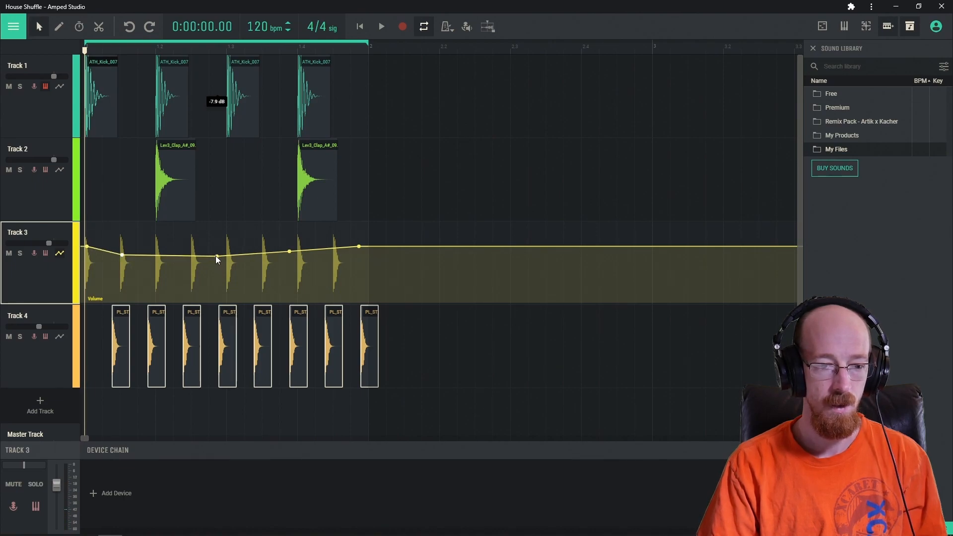
pyautogui.moveTo(121, 258)
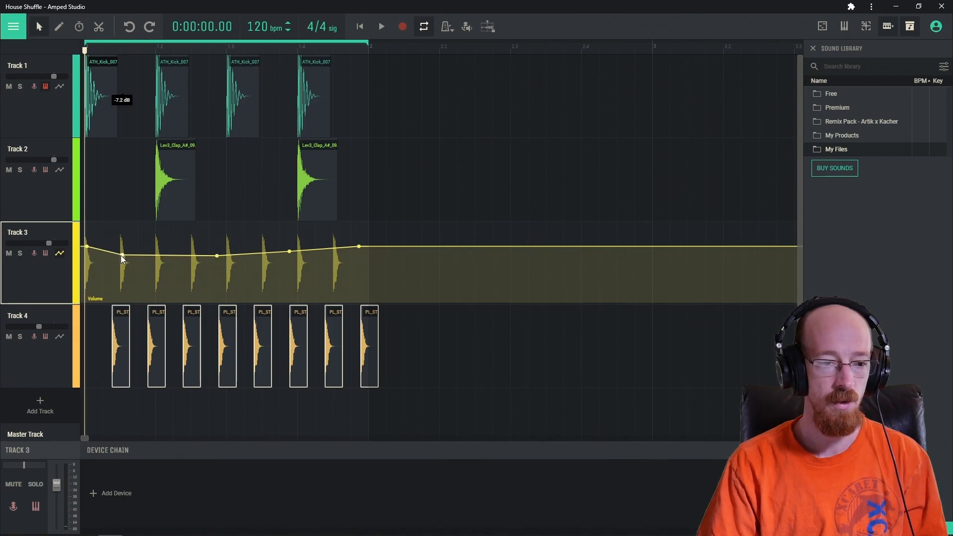
pyautogui.moveTo(120, 255); pyautogui.dragTo(121, 252)
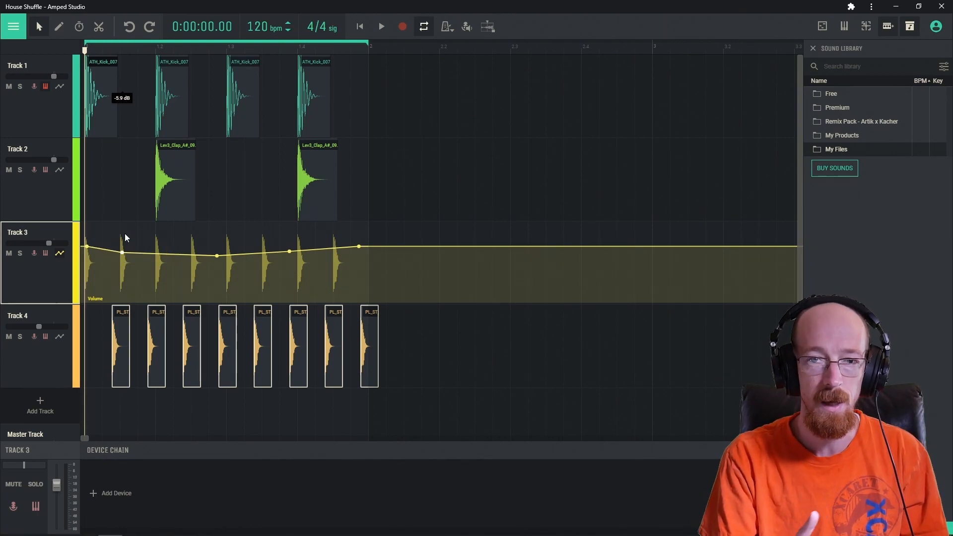
pyautogui.press('space')
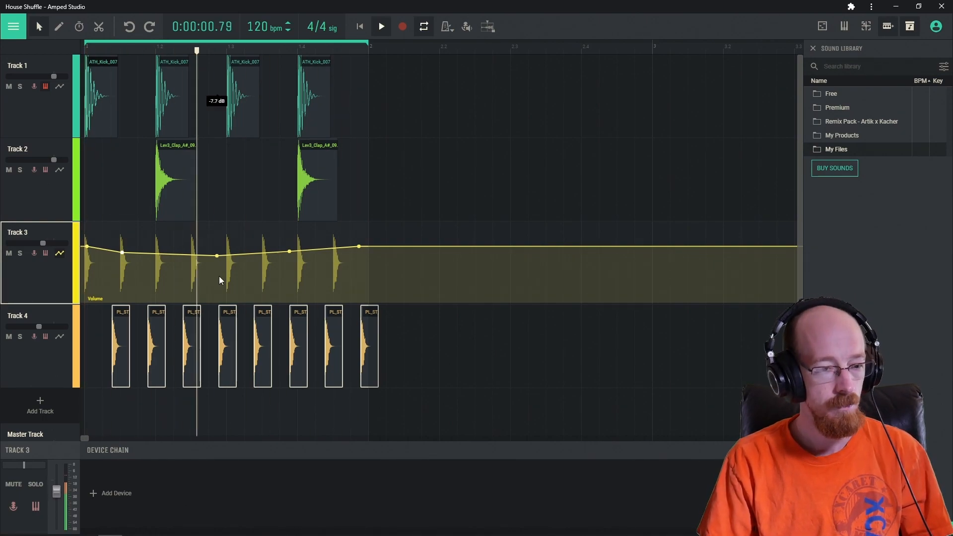
pyautogui.press('space')
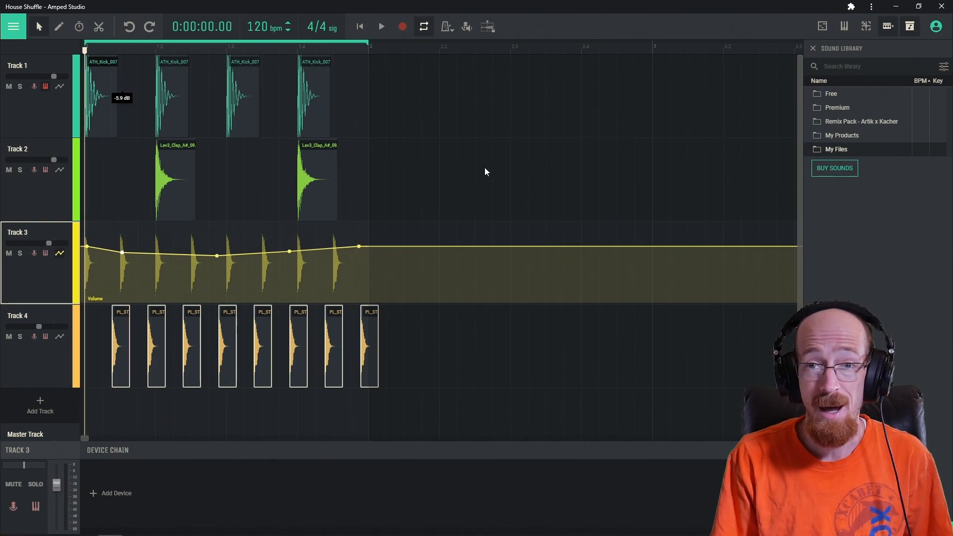